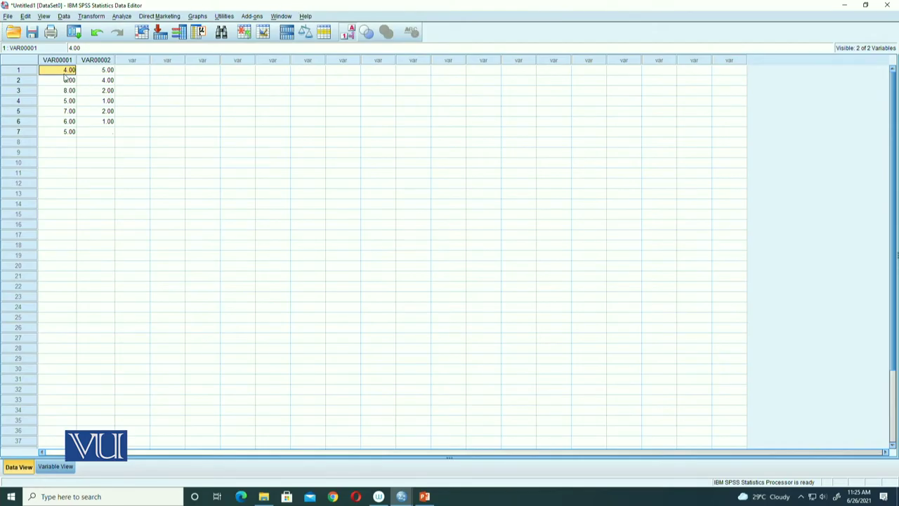
Select all existing values in VAR00001 and VAR00002, rows 1–8.
{"action": "left_click_drag", "start_coordinate": [68, 73], "coordinate": [100, 141]}
Delete the selected values and dismiss the resulting error message.
{"action": "key", "text": "Delete"}
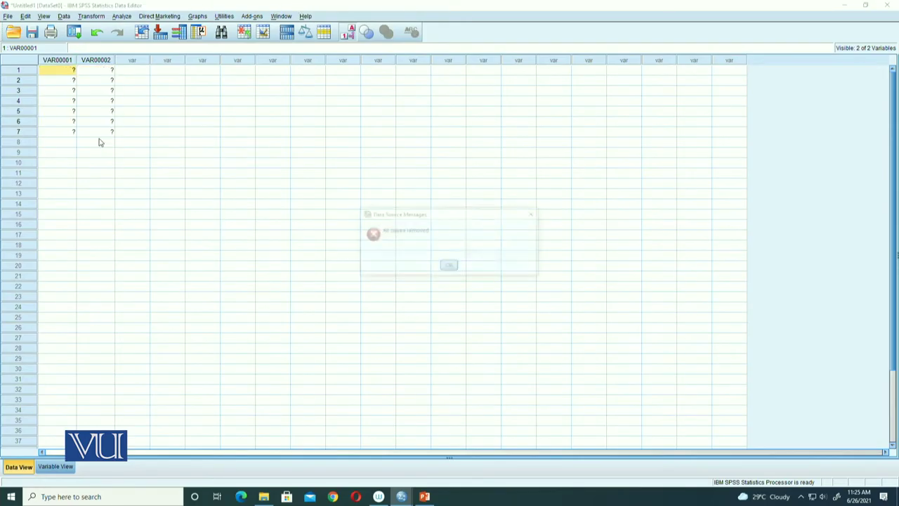
{"action": "left_click", "coordinate": [453, 269]}
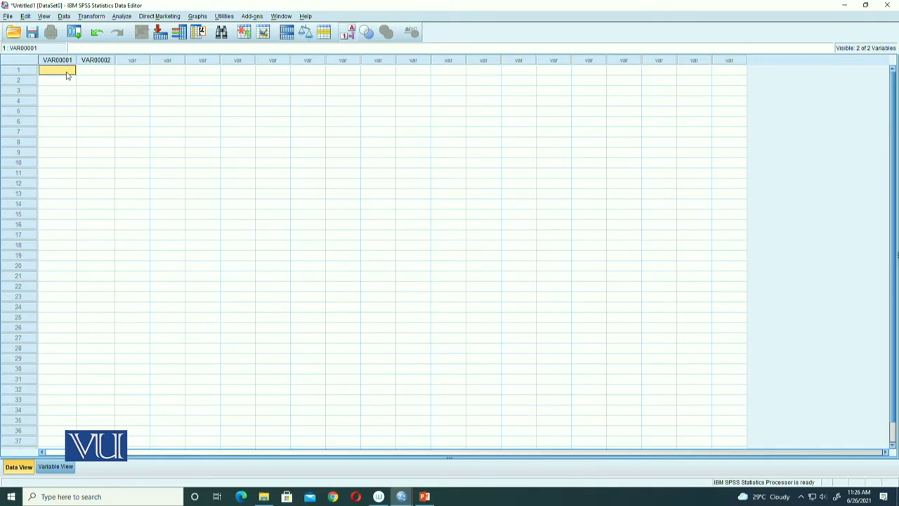
Enter the scores 10, 8, 7, 8, 13, 7, 6, 12 down VAR00001.
{"action": "type", "text": "10"}
{"action": "key", "text": "Return"}
{"action": "type", "text": "8"}
{"action": "key", "text": "Return"}
{"action": "type", "text": "7"}
{"action": "key", "text": "Return"}
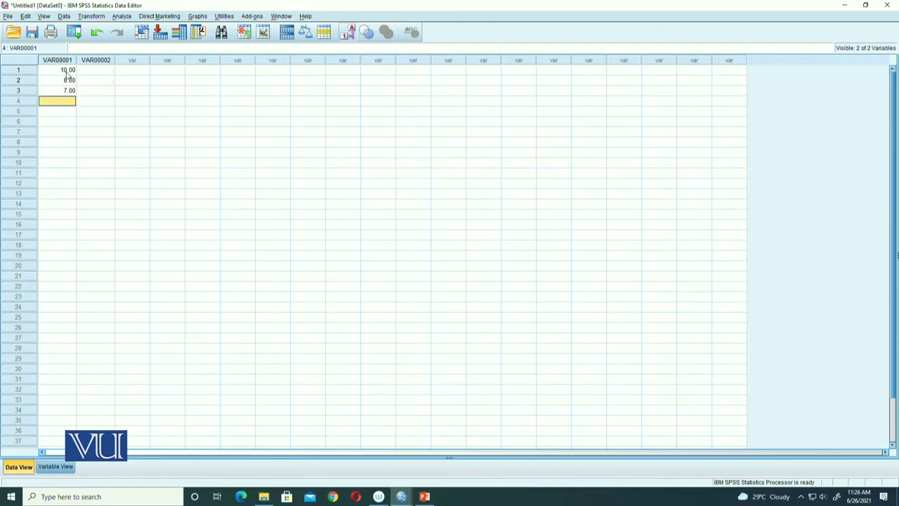
{"action": "type", "text": "8"}
{"action": "key", "text": "Return"}
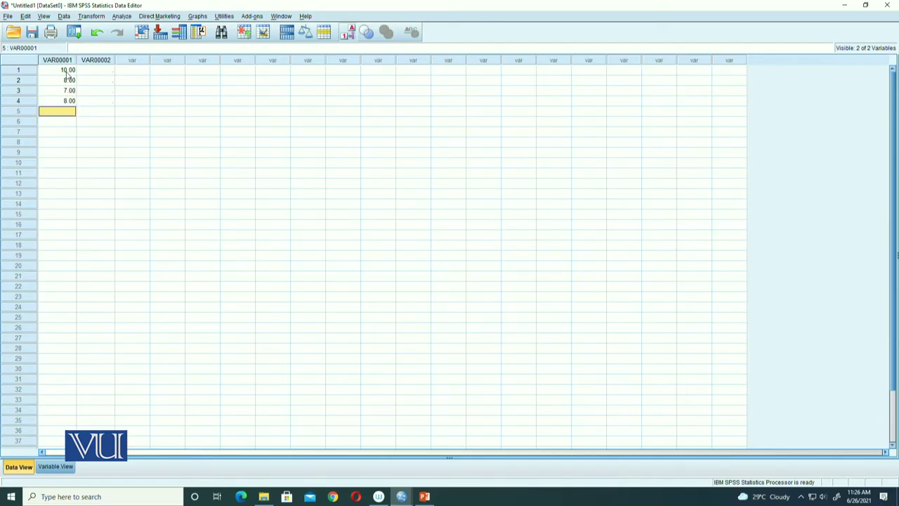
{"action": "type", "text": "13"}
{"action": "key", "text": "Return"}
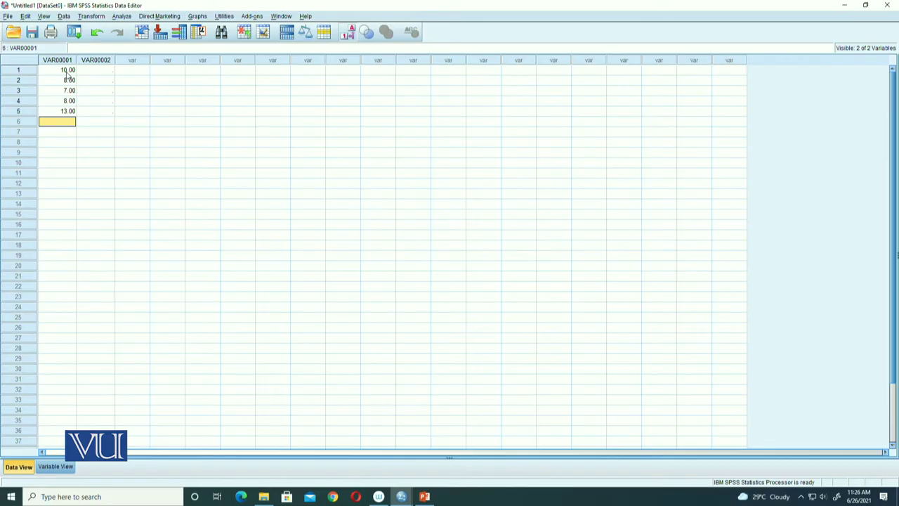
{"action": "type", "text": "7"}
{"action": "key", "text": "Return"}
{"action": "type", "text": "6"}
{"action": "key", "text": "Return"}
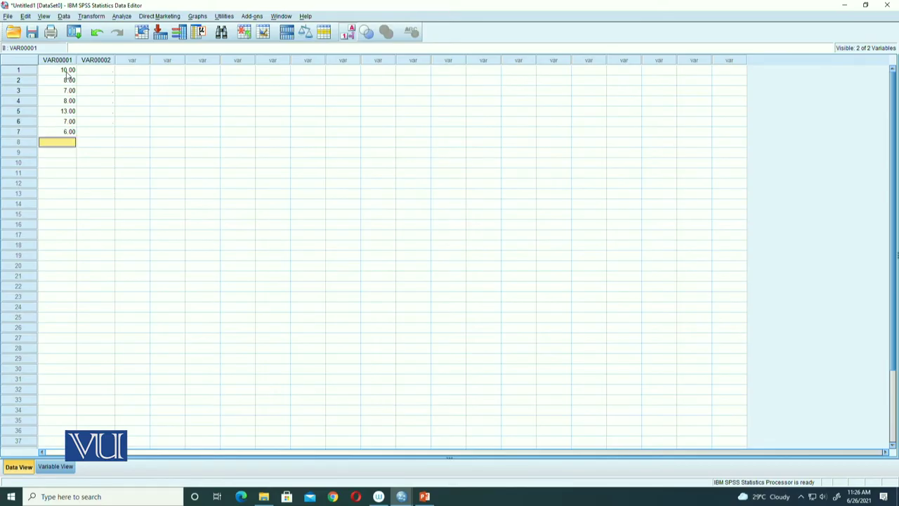
{"action": "type", "text": "12"}
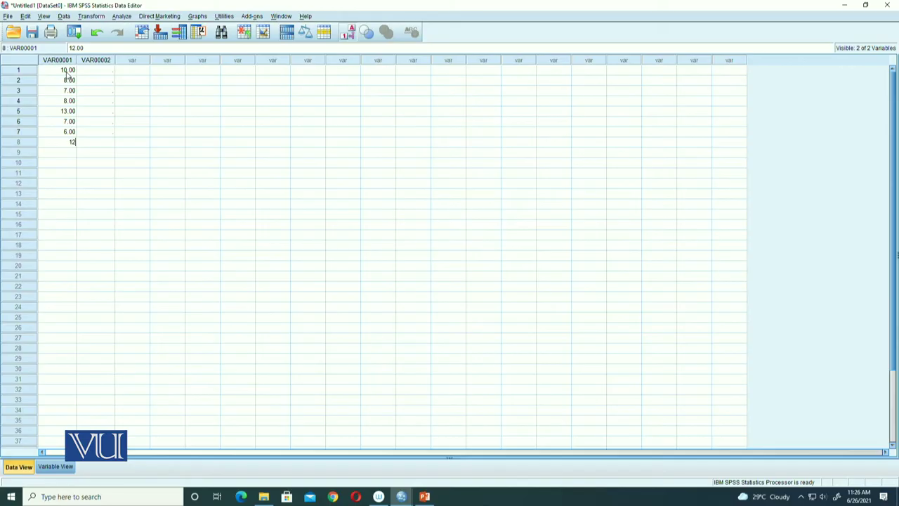
{"action": "key", "text": "Return"}
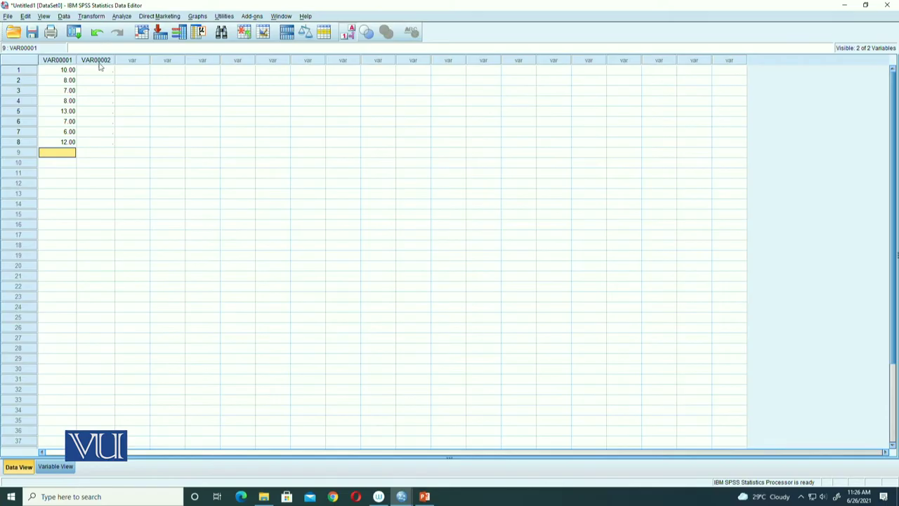
Code rows 1–8 of VAR00002 as group 1.
{"action": "left_click", "coordinate": [97, 71]}
{"action": "type", "text": "1"}
{"action": "key", "text": "Return"}
{"action": "type", "text": "1"}
{"action": "key", "text": "Return"}
{"action": "type", "text": "1"}
{"action": "key", "text": "Return"}
{"action": "type", "text": "1 1 1 1 1"}
{"action": "key", "text": "Return"}
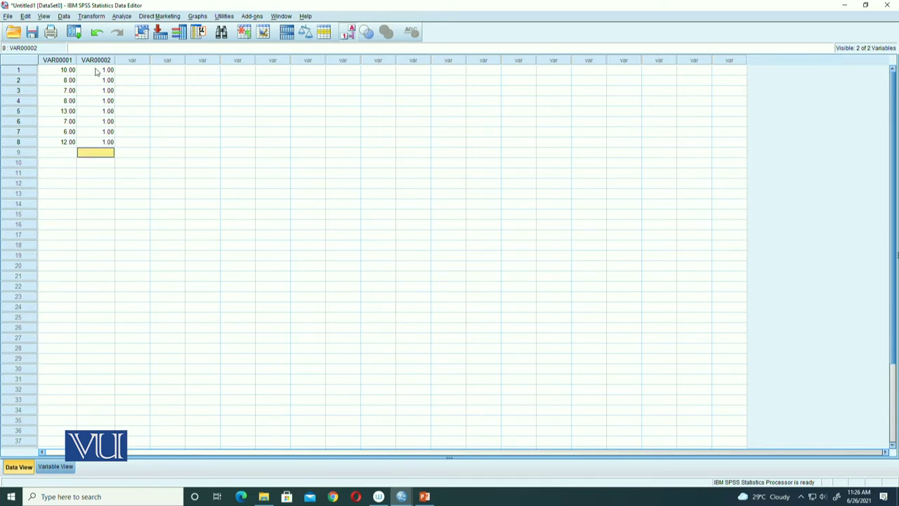
{"action": "left_click", "coordinate": [67, 153]}
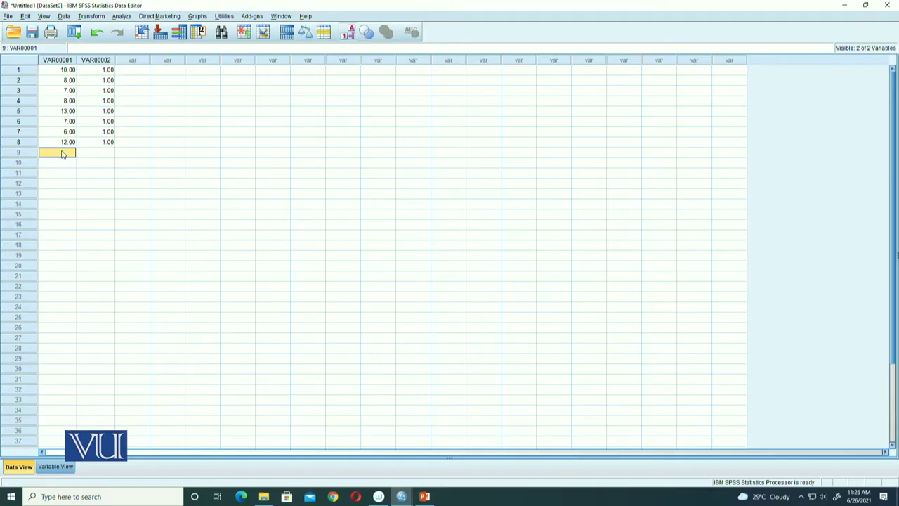
Enter the scores 7, 4, 9, 3, 7 in VAR00001 rows 9–13.
{"action": "type", "text": "7"}
{"action": "key", "text": "Return"}
{"action": "type", "text": "4"}
{"action": "key", "text": "Return"}
{"action": "type", "text": "9"}
{"action": "key", "text": "Return"}
{"action": "type", "text": "3"}
{"action": "key", "text": "Return"}
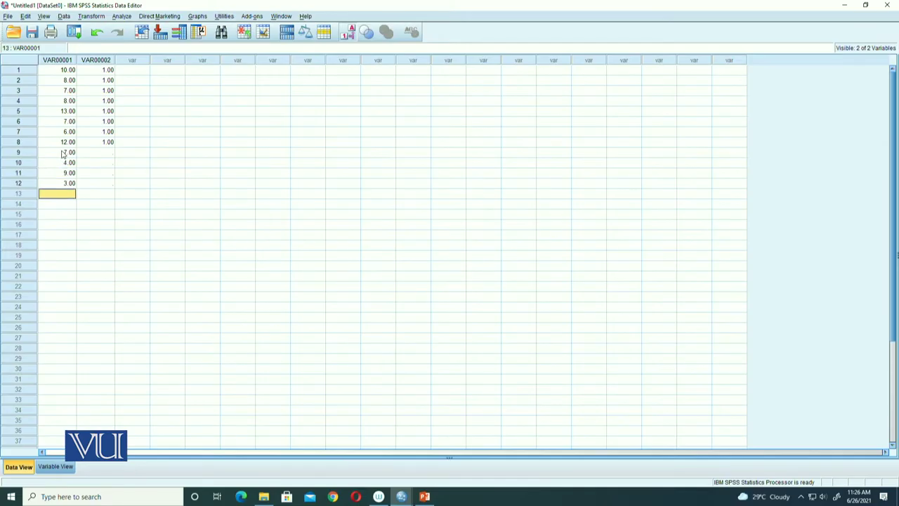
{"action": "type", "text": "7"}
{"action": "key", "text": "Return"}
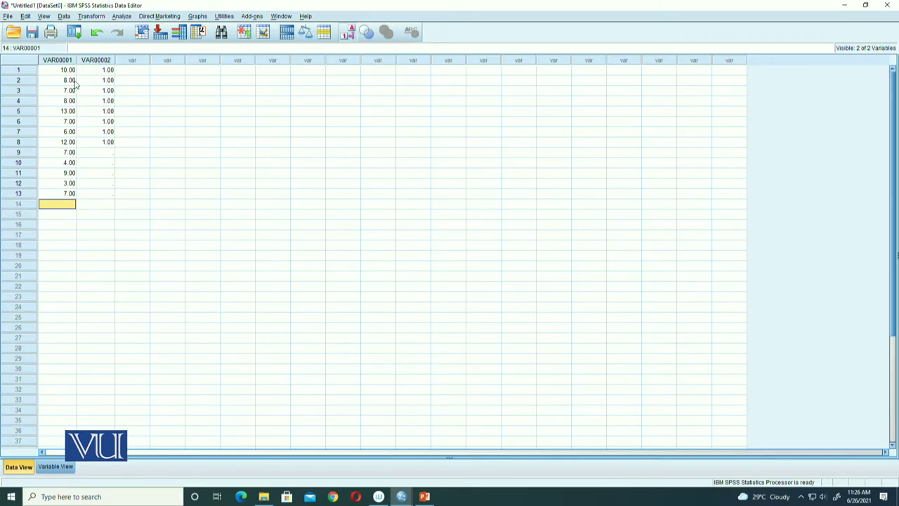
Code rows 9–13 of VAR00002 as group 2.
{"action": "left_click", "coordinate": [101, 154]}
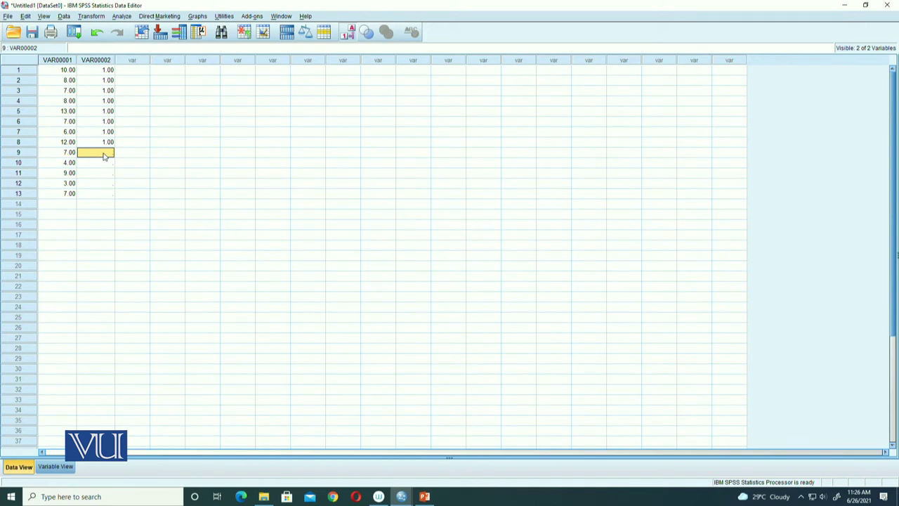
{"action": "type", "text": "2"}
{"action": "key", "text": "Return"}
{"action": "type", "text": "2"}
{"action": "key", "text": "Return"}
{"action": "type", "text": "2"}
{"action": "key", "text": "Return"}
{"action": "type", "text": "2"}
{"action": "key", "text": "Return"}
{"action": "type", "text": "2"}
{"action": "key", "text": "Return"}
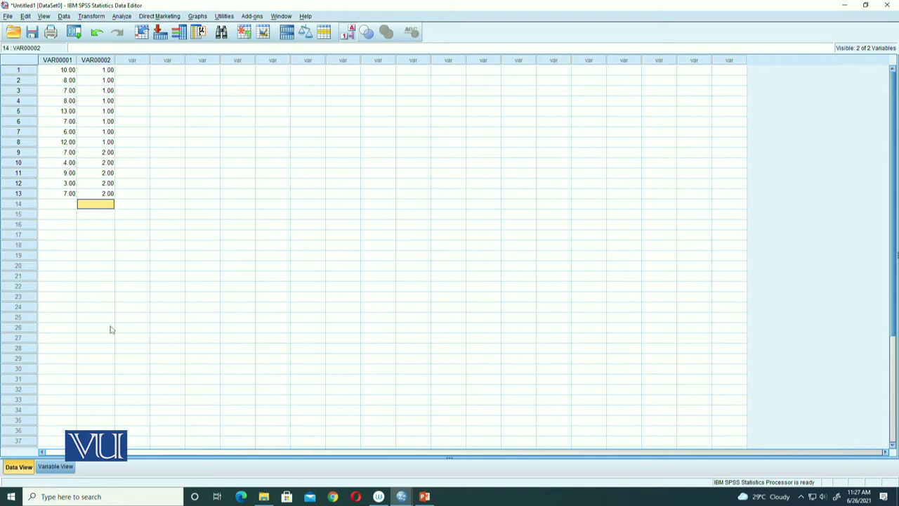
In Variable View, rename VAR00001 to scores and open its Width cell.
{"action": "left_click", "coordinate": [56, 467]}
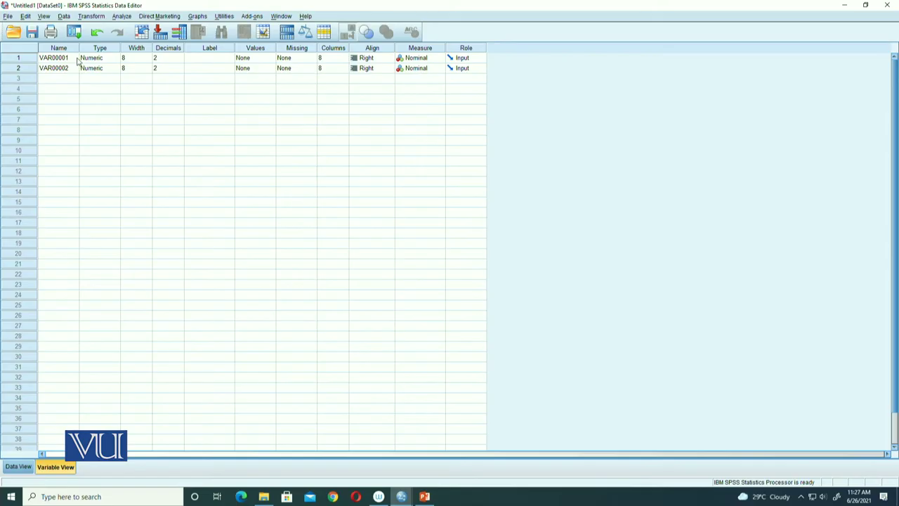
{"action": "left_click", "coordinate": [57, 61]}
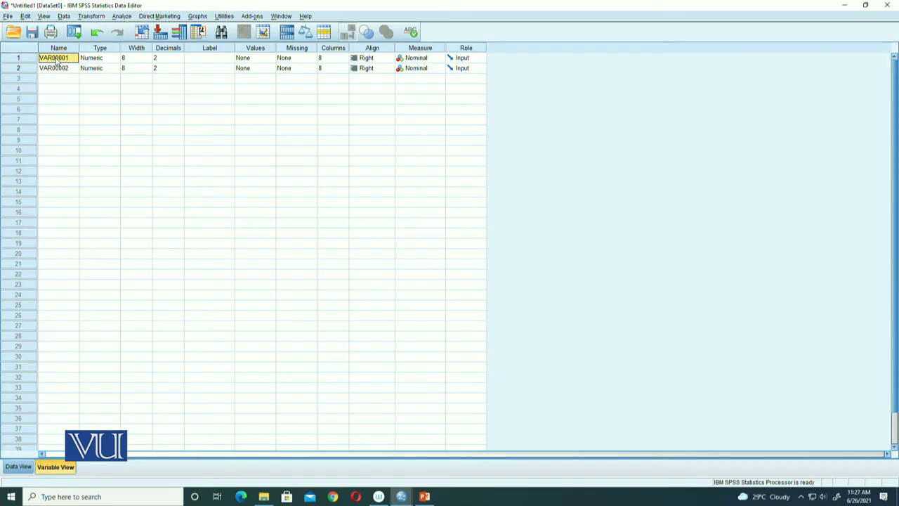
{"action": "type", "text": "score"}
{"action": "type", "text": "s"}
{"action": "left_click", "coordinate": [62, 66]}
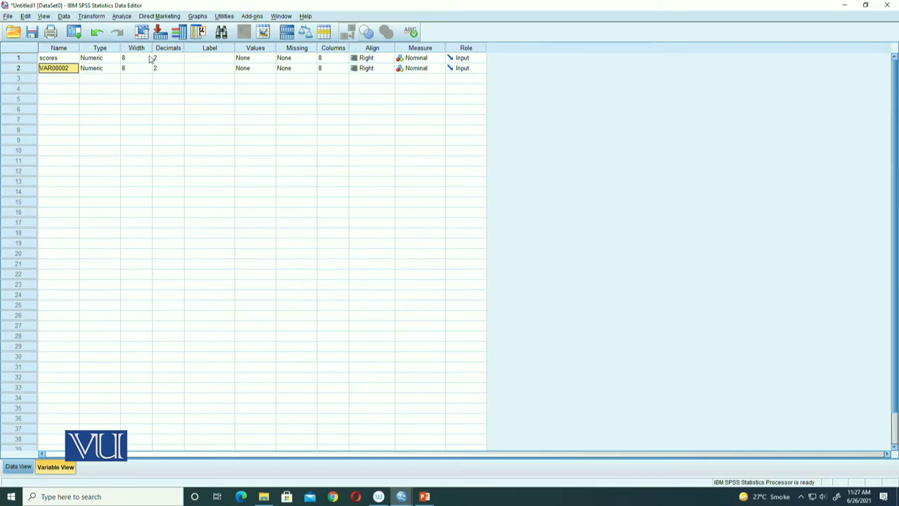
{"action": "left_click", "coordinate": [149, 59]}
{"action": "double_click", "coordinate": [148, 56]}
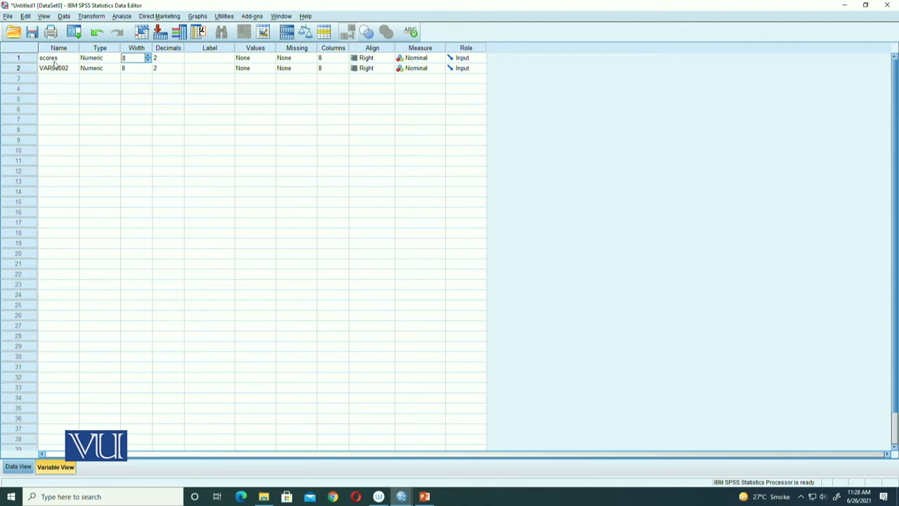
{"action": "left_click", "coordinate": [61, 59]}
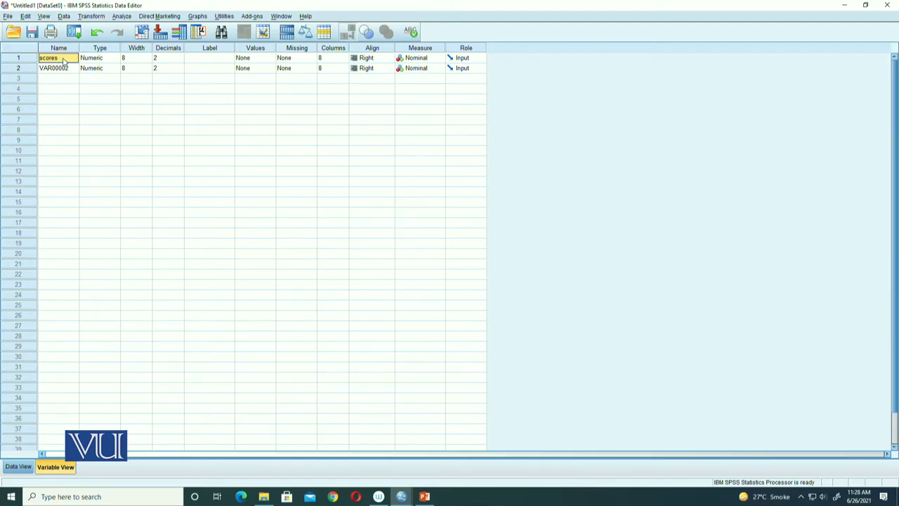
Label scores 'Scores On Neurological Test' and set its measure to Scale.
{"action": "left_click", "coordinate": [213, 59]}
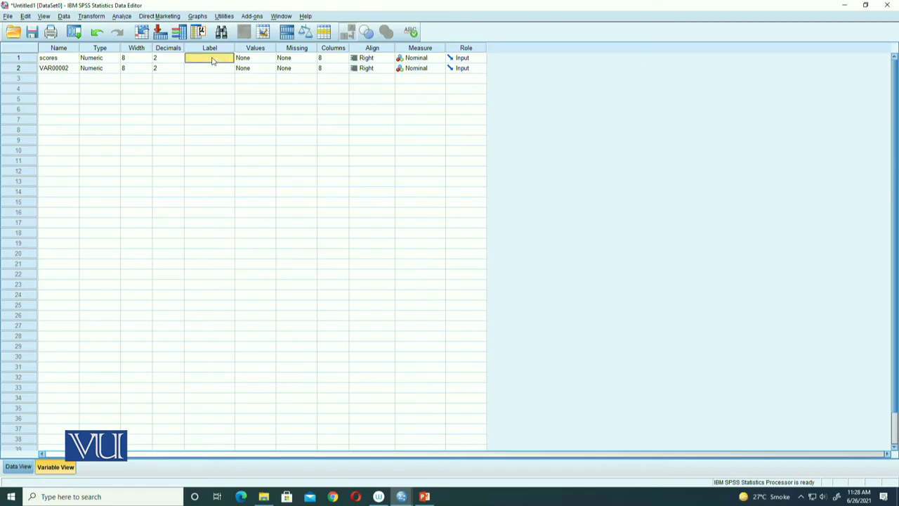
{"action": "type", "text": "S"}
{"action": "type", "text": "ogical Test"}
{"action": "left_click", "coordinate": [441, 59]}
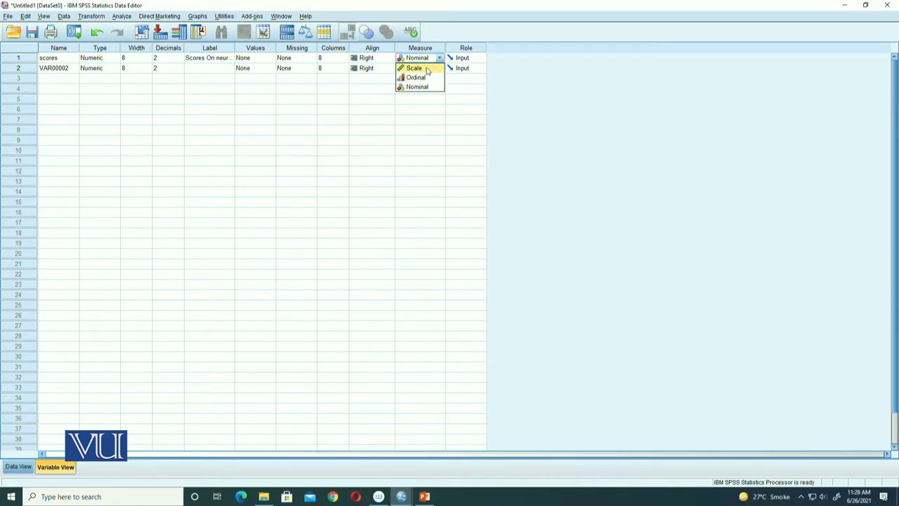
{"action": "left_click", "coordinate": [426, 69]}
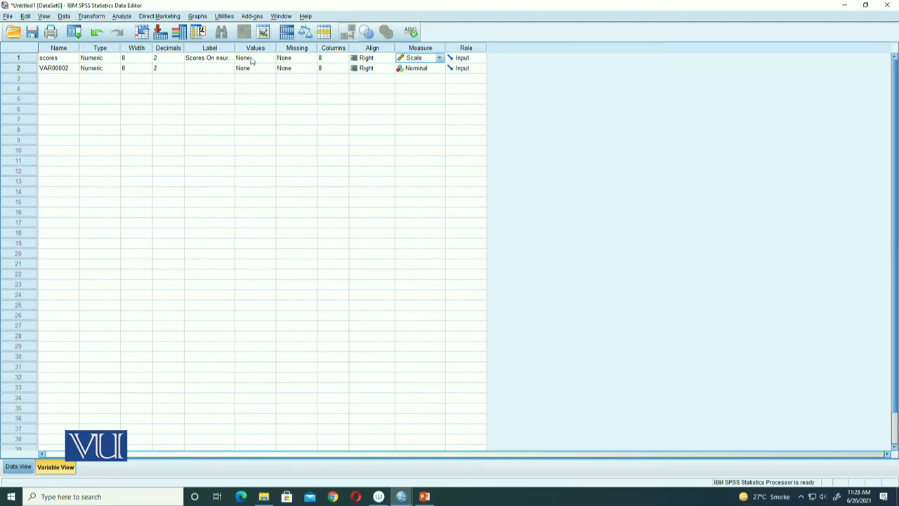
Rename VAR00002 to Groups.
{"action": "left_click", "coordinate": [56, 69]}
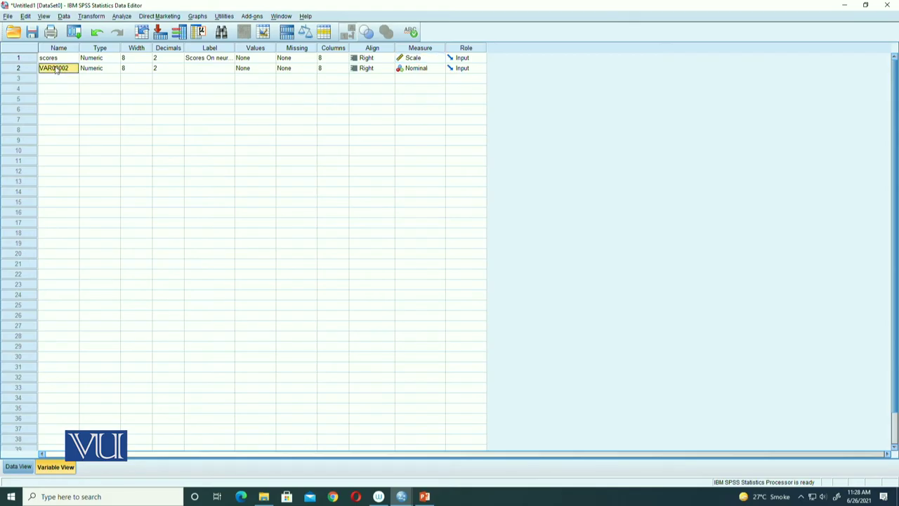
{"action": "type", "text": "Group"}
{"action": "type", "text": "s"}
{"action": "left_click", "coordinate": [208, 69]}
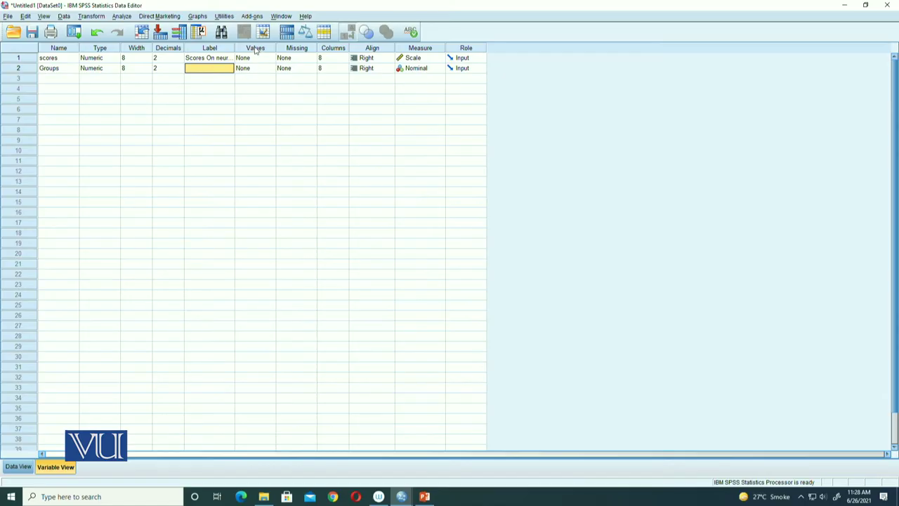
Give Groups value labels 1 = Swimmers, 2 = Soccer Players, and set it to Nominal.
{"action": "left_click", "coordinate": [267, 69]}
{"action": "type", "text": "1"}
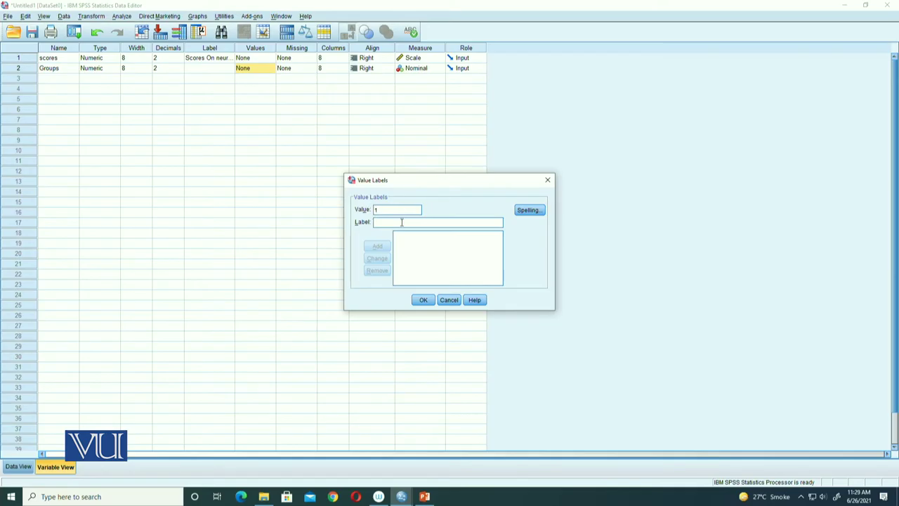
{"action": "type", "text": "Swimmers"}
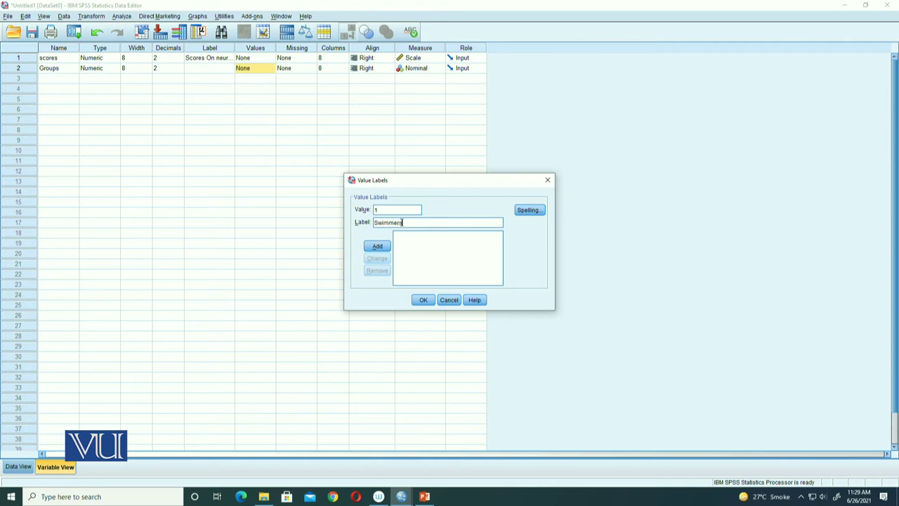
{"action": "left_click", "coordinate": [380, 247]}
{"action": "type", "text": "2"}
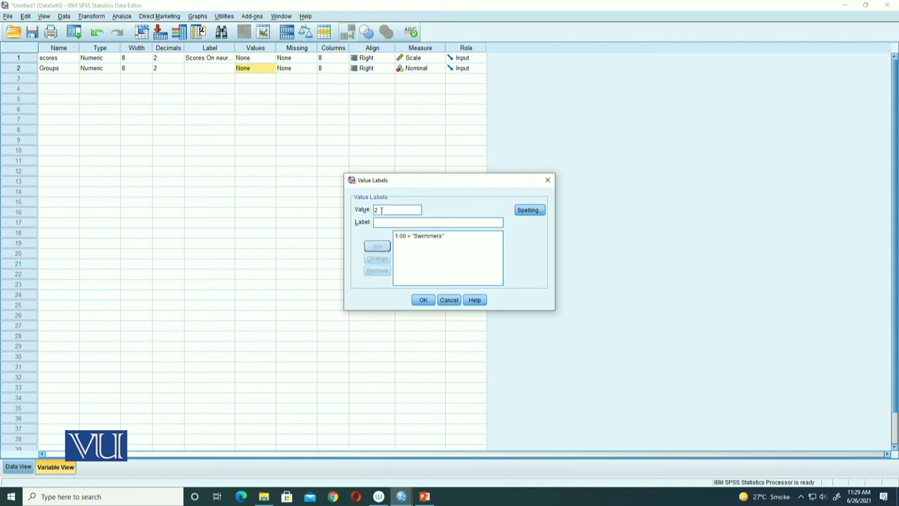
{"action": "type", "text": "Soccer Players"}
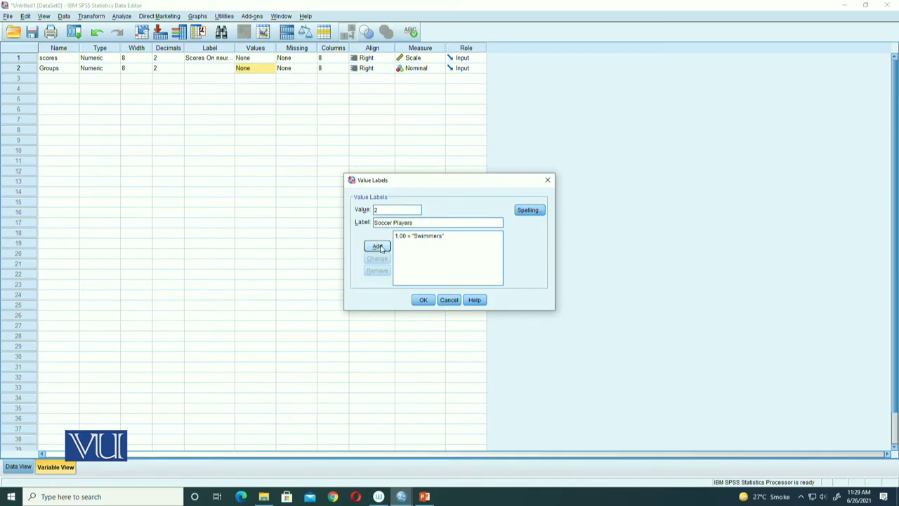
{"action": "left_click", "coordinate": [379, 247]}
{"action": "left_click", "coordinate": [422, 300]}
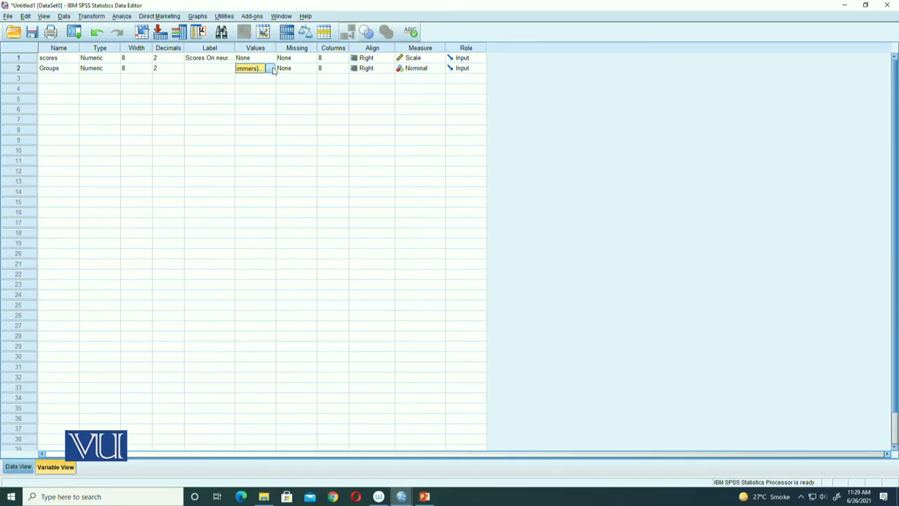
{"action": "left_click", "coordinate": [436, 69]}
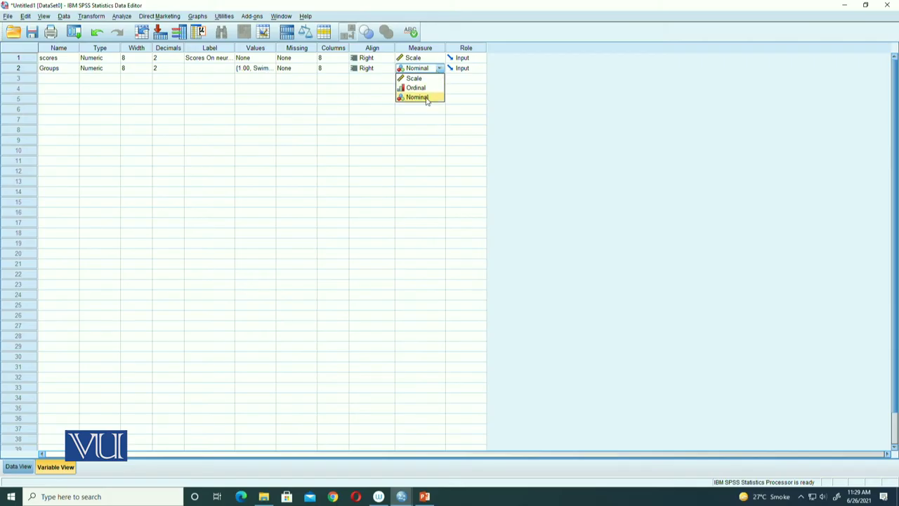
{"action": "left_click", "coordinate": [426, 97]}
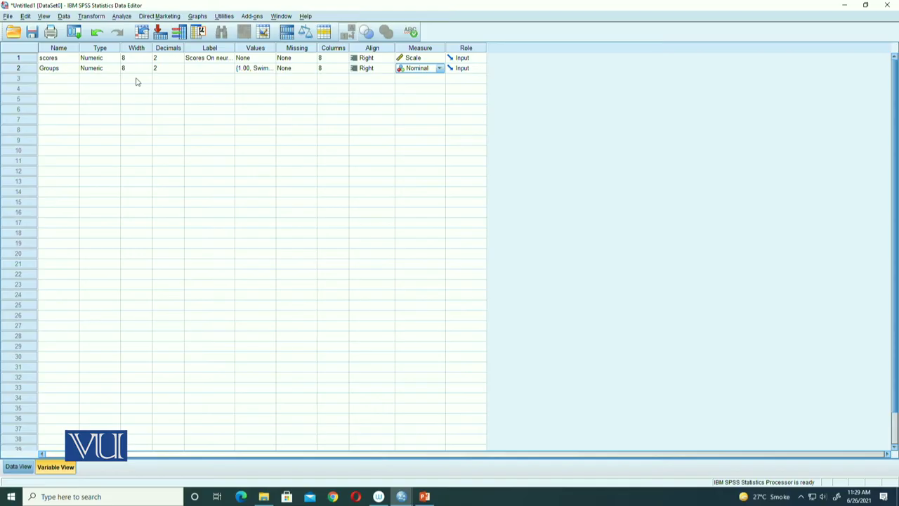
In Data View, turn off View > Value Labels so Groups shows 1.00 and 2.00.
{"action": "left_click", "coordinate": [27, 470]}
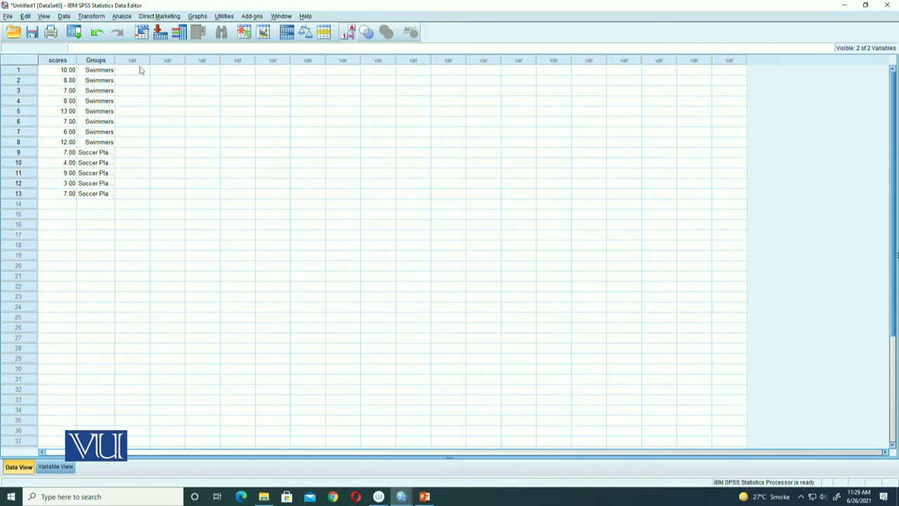
{"action": "left_click", "coordinate": [44, 16]}
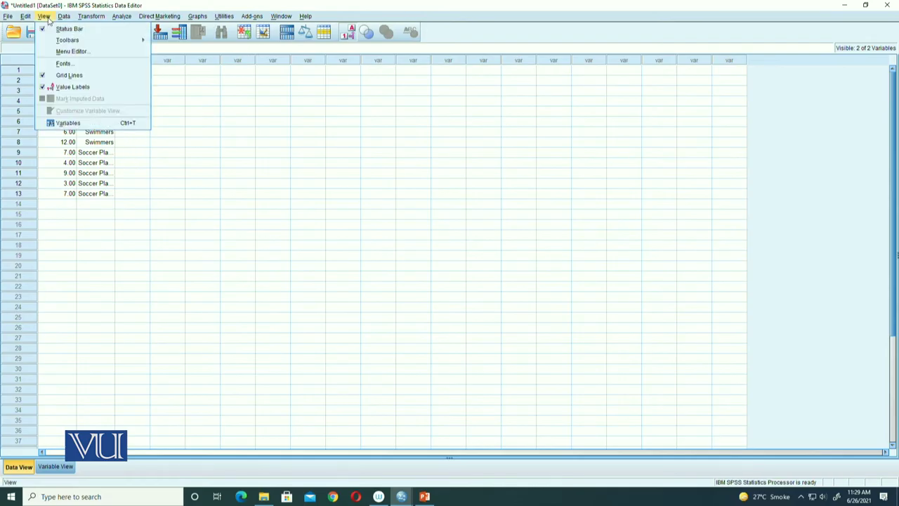
{"action": "left_click", "coordinate": [73, 87]}
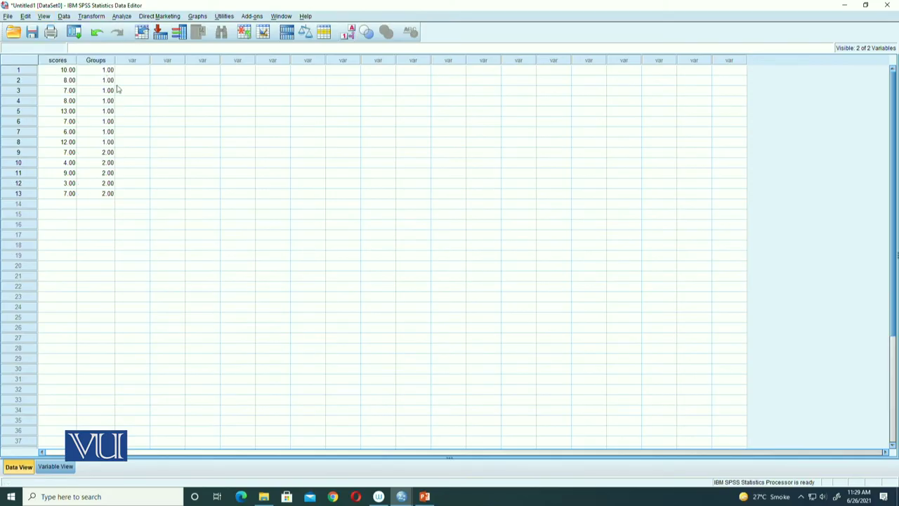
Toggle the data grid lines off and back on.
{"action": "left_click", "coordinate": [45, 17]}
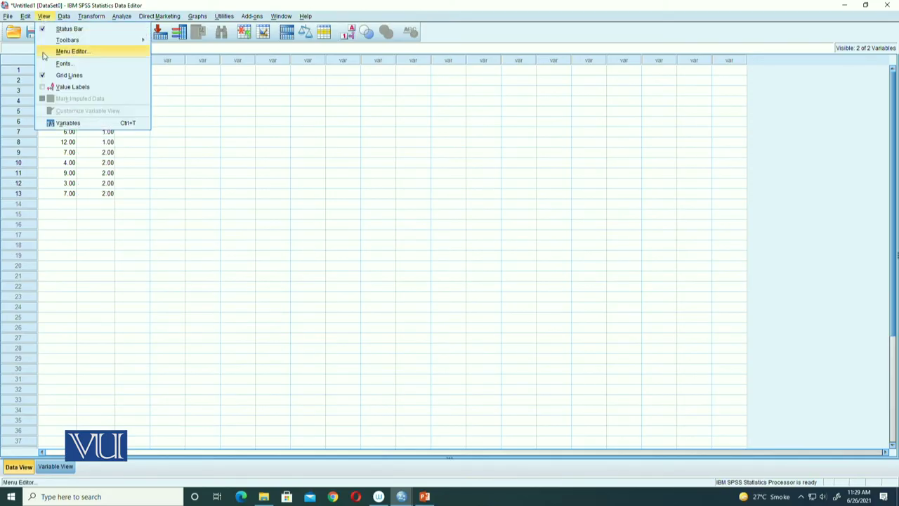
{"action": "left_click", "coordinate": [56, 75]}
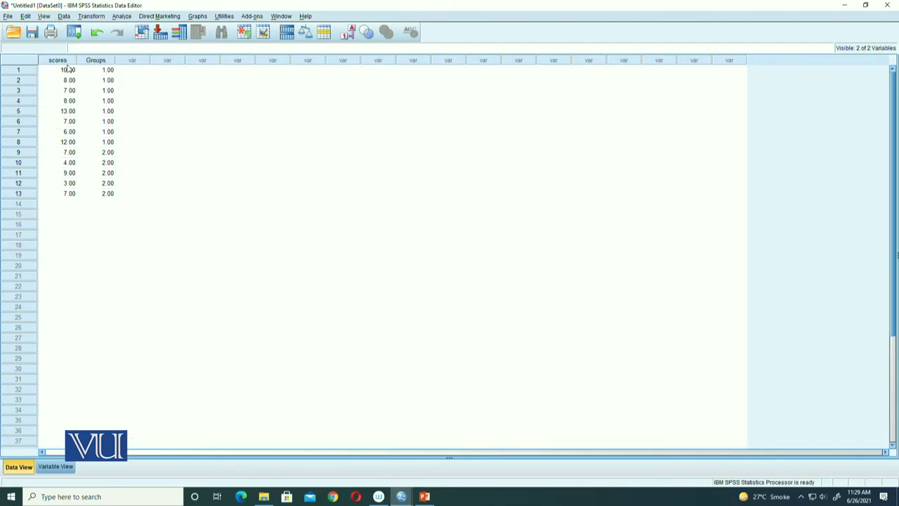
{"action": "left_click", "coordinate": [43, 16]}
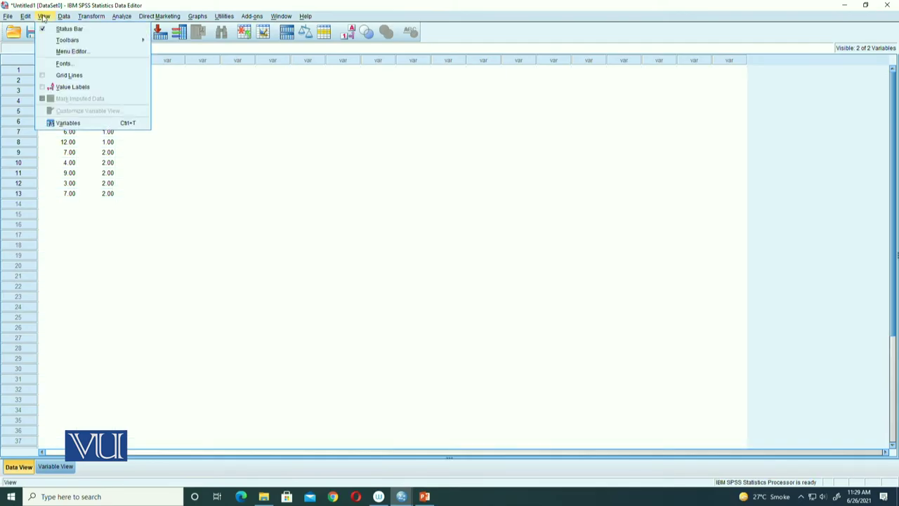
{"action": "left_click", "coordinate": [47, 75]}
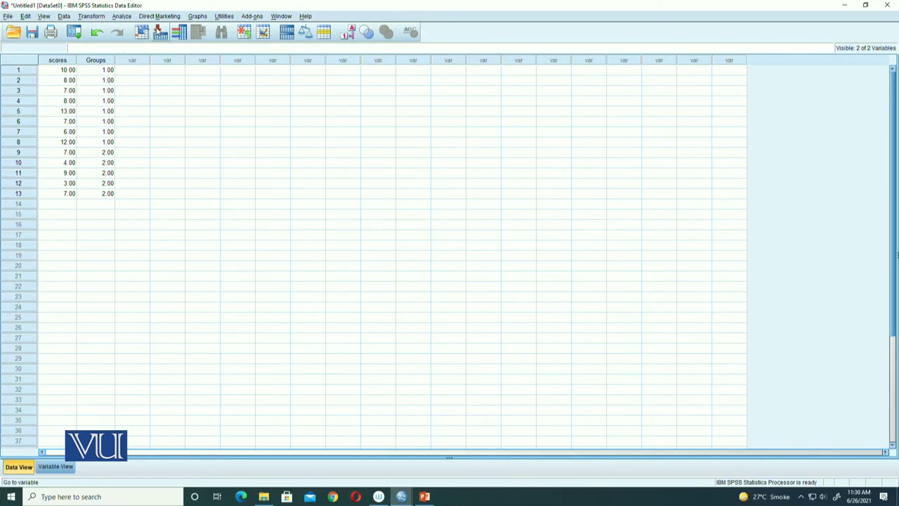
Start an Independent-Samples T Test from Analyze > Compare Means, testing scores grouped by Groups.
{"action": "left_click", "coordinate": [126, 17]}
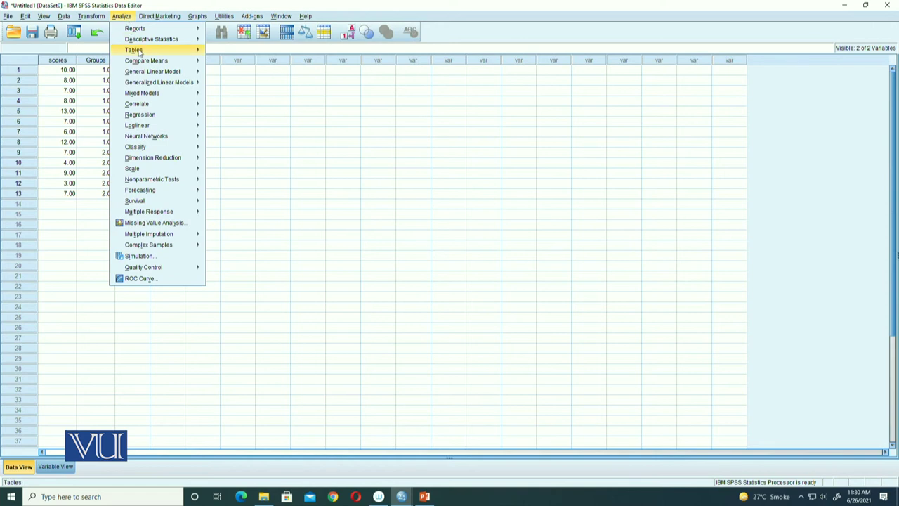
{"action": "mouse_move", "coordinate": [146, 60]}
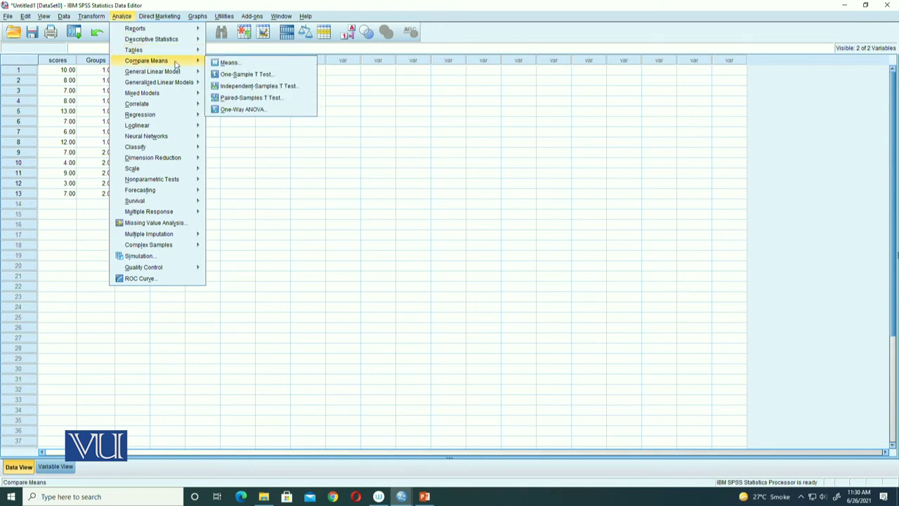
{"action": "left_click", "coordinate": [236, 85]}
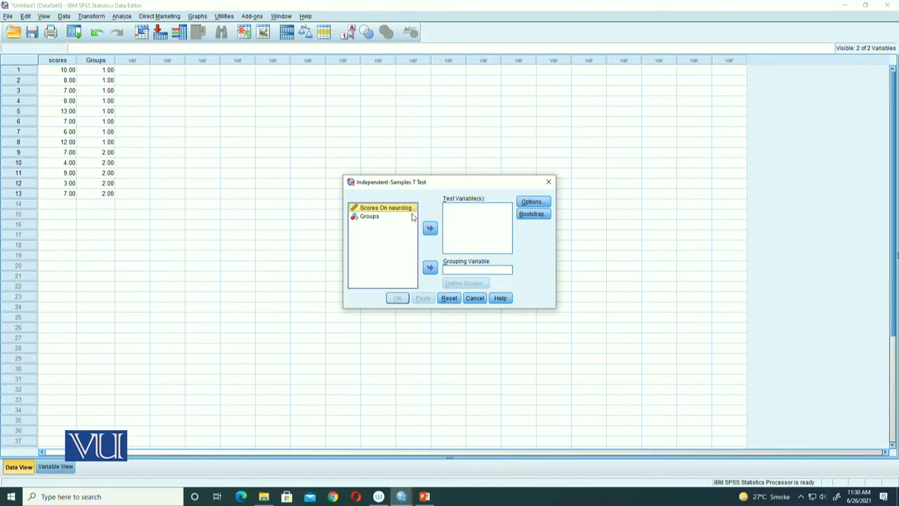
{"action": "left_click", "coordinate": [430, 228]}
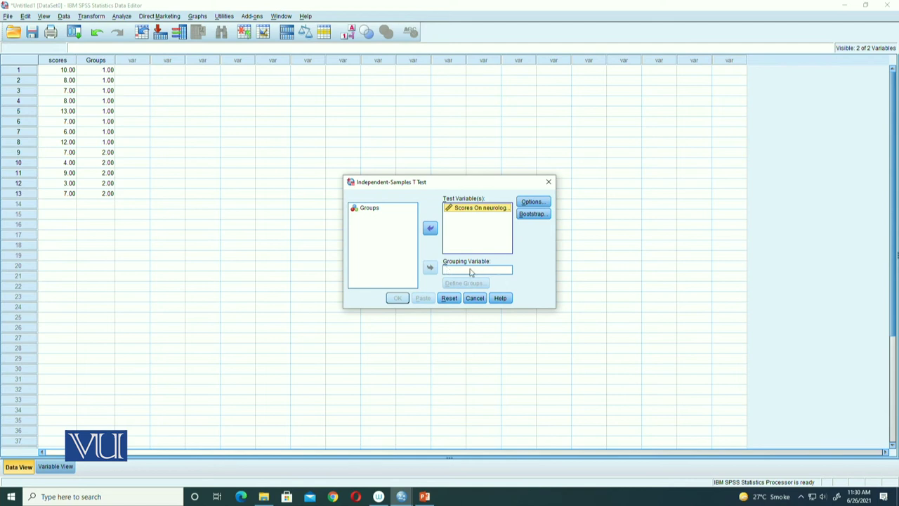
{"action": "left_click", "coordinate": [371, 209]}
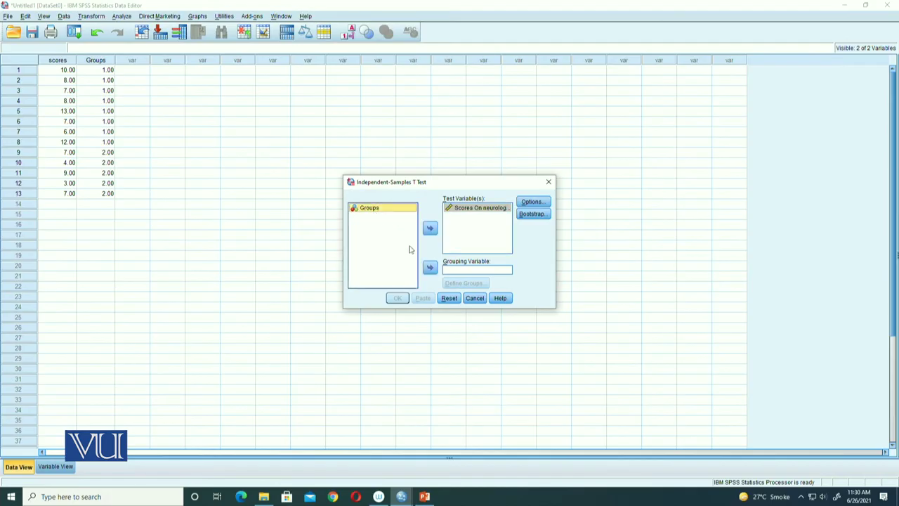
{"action": "left_click", "coordinate": [430, 268]}
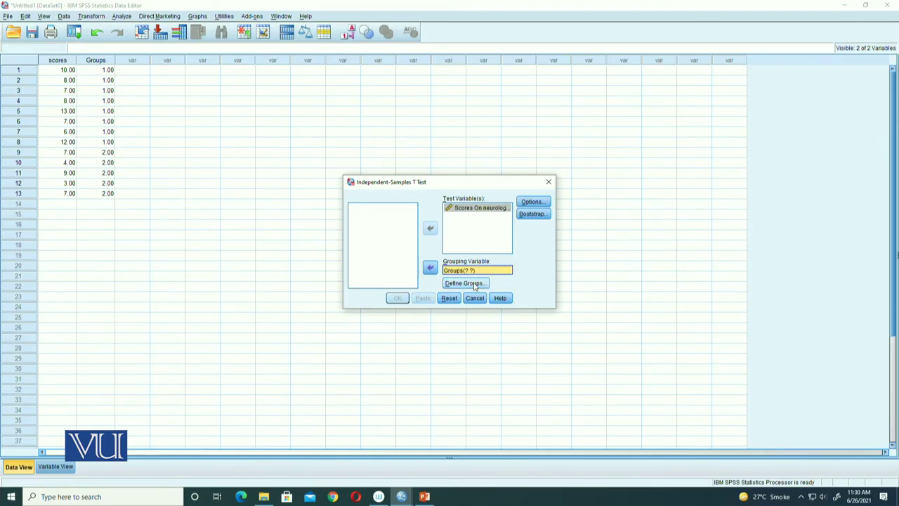
Open Define Groups and start entering the group codes.
{"action": "left_click", "coordinate": [474, 283]}
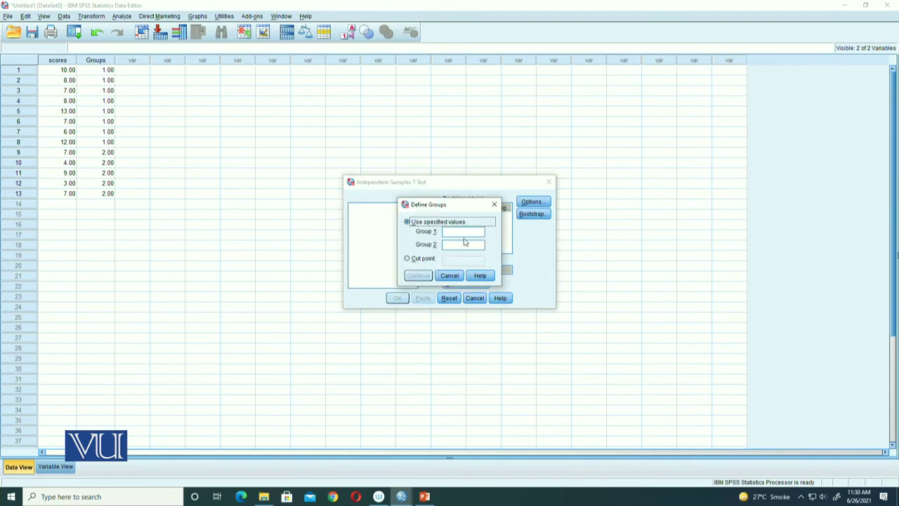
{"action": "left_click", "coordinate": [464, 232]}
{"action": "type", "text": "2"}
{"action": "left_click", "coordinate": [415, 277]}
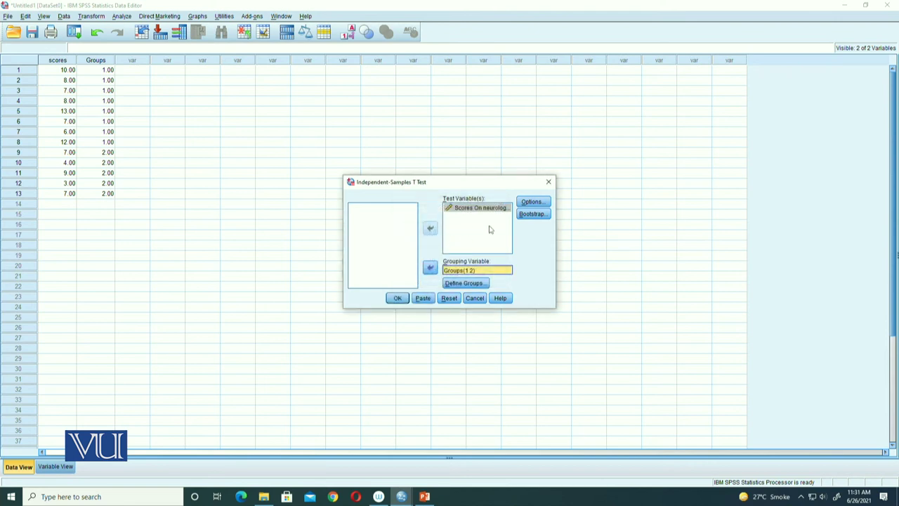
{"action": "left_click", "coordinate": [528, 204]}
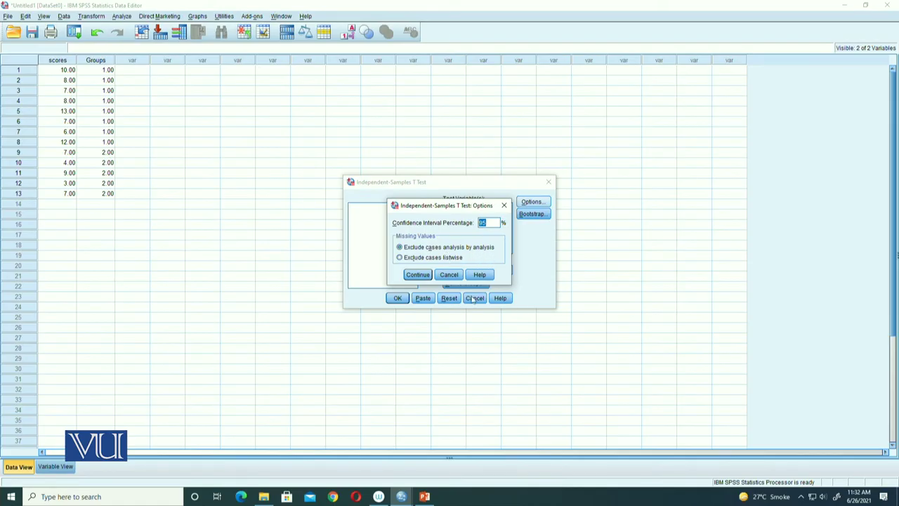
{"action": "left_click", "coordinate": [418, 275]}
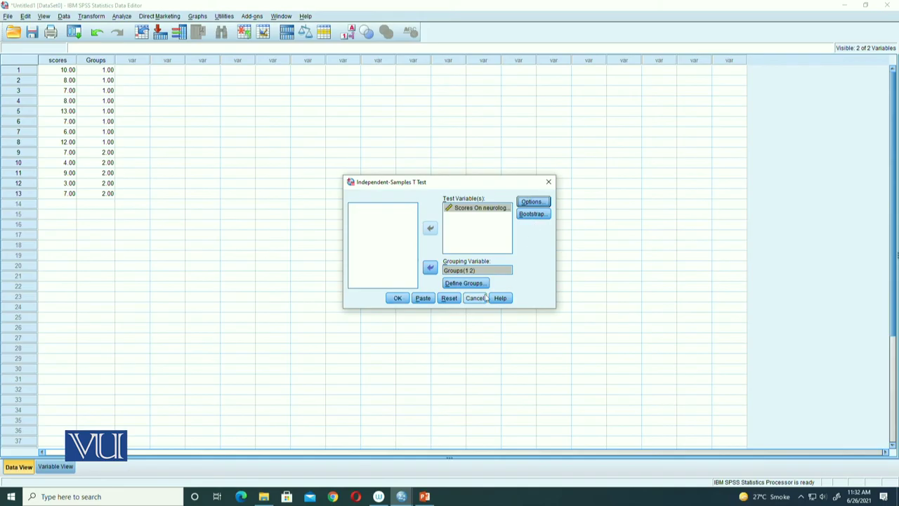
Run the independent-samples t test (t = 2.015, p = .069) and delete the old paired-samples tables.
{"action": "left_click", "coordinate": [407, 299]}
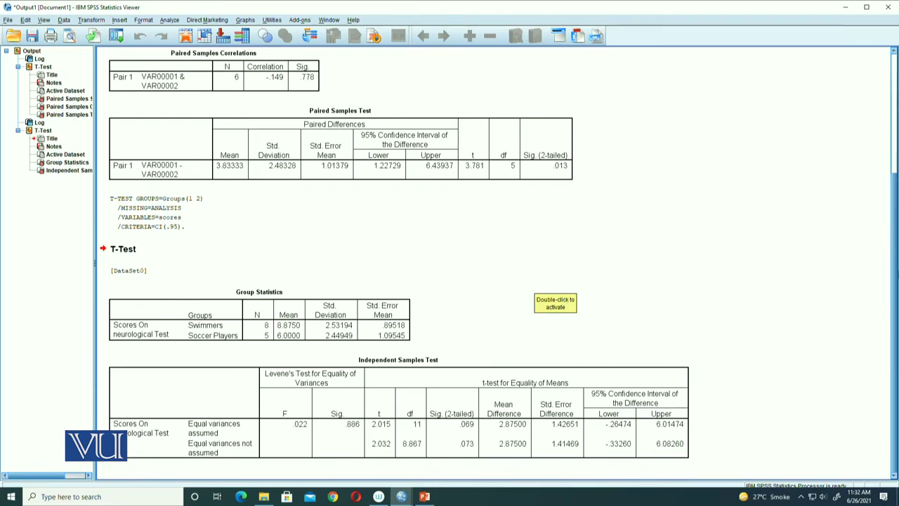
{"action": "left_click", "coordinate": [347, 150]}
{"action": "key", "text": "Delete"}
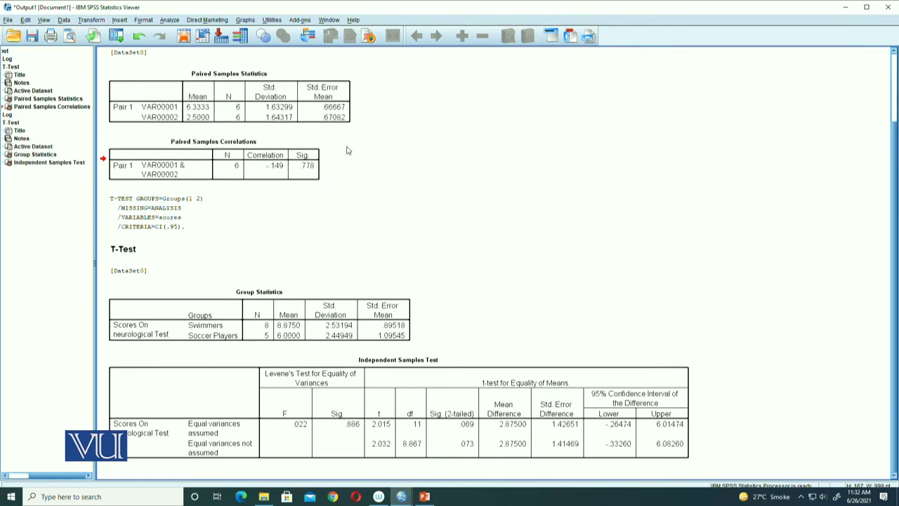
{"action": "key", "text": "Delete"}
{"action": "key", "text": "Delete"}
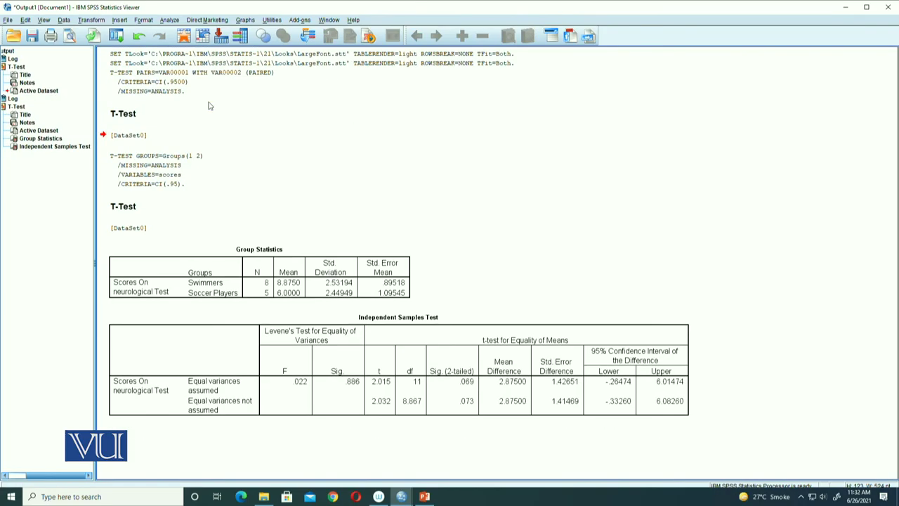
{"action": "left_click", "coordinate": [210, 106]}
{"action": "key", "text": "Delete"}
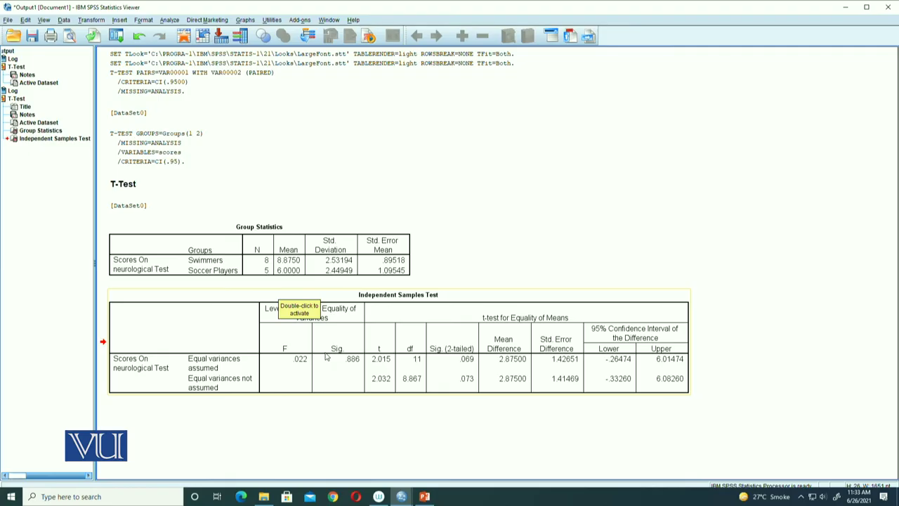
{"action": "left_click", "coordinate": [502, 452]}
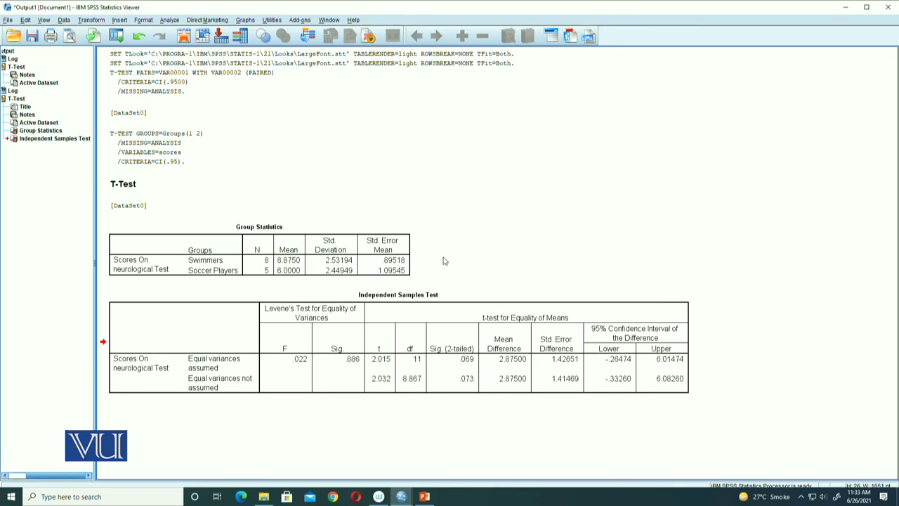
{"action": "left_click", "coordinate": [518, 290]}
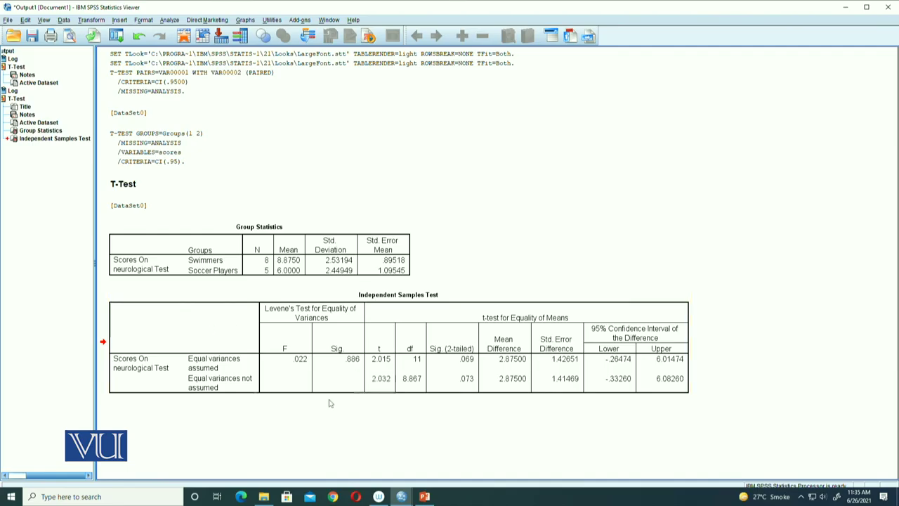
{"action": "left_click", "coordinate": [351, 391]}
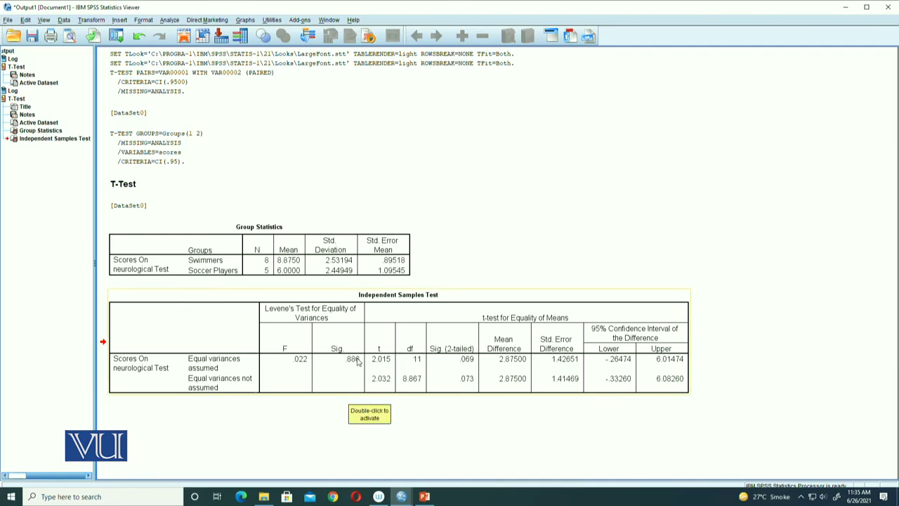